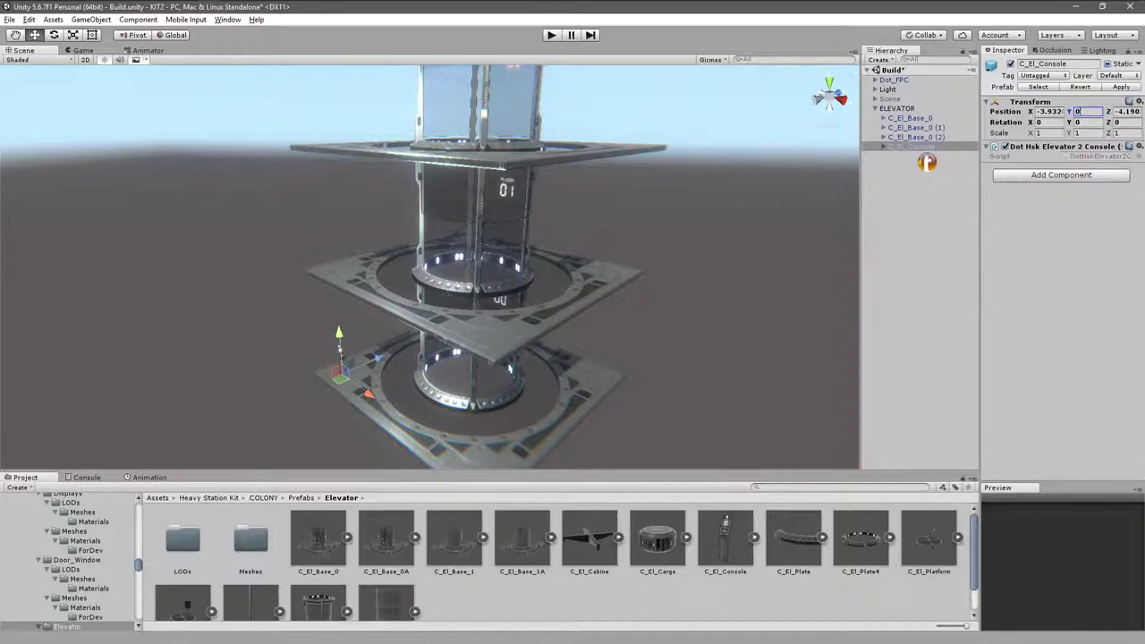
Step: Duplicate C_El_Console twice, setting the Y position to 5 for the first copy and 10 for the second
left_click(926, 148)
key("ctrl+d")
left_click(1082, 112)
type("5")
left_click(940, 155)
key("ctrl+d")
left_click(1081, 113)
type("10")
left_click(933, 268)
left_click_drag(543, 286, 554, 281, "alt")
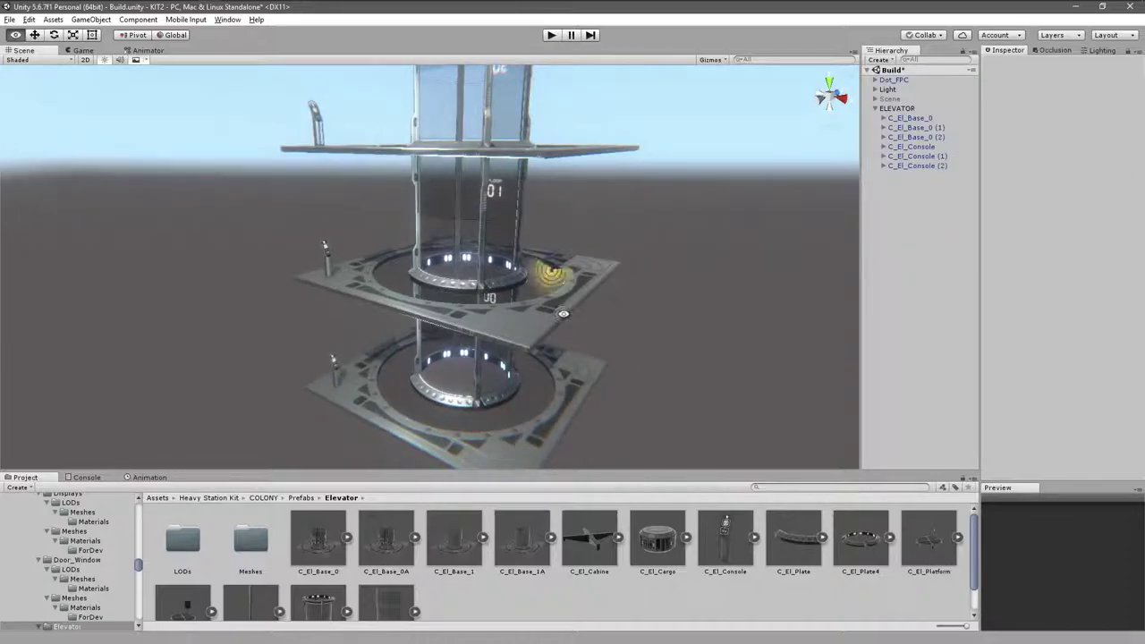
Step: Add the C_El_Platform prefab to the scene as a child of ELEVATOR, with position X 0 and Z 0
left_click_drag(937, 543, 487, 352)
left_click_drag(910, 89, 921, 118)
left_click(1046, 111)
type("0")
left_click(1122, 111)
type("0")
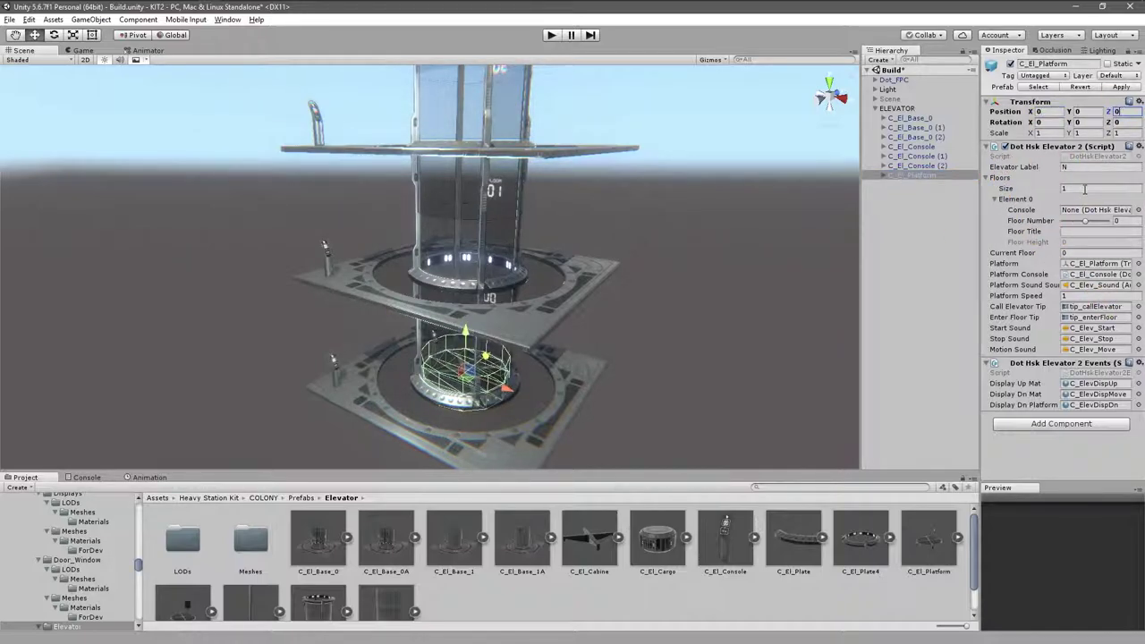
Step: Set the Floors size of C_El_Platform to 3 and assign the three elevator consoles to Elements 0 to 2 in order
key("Return")
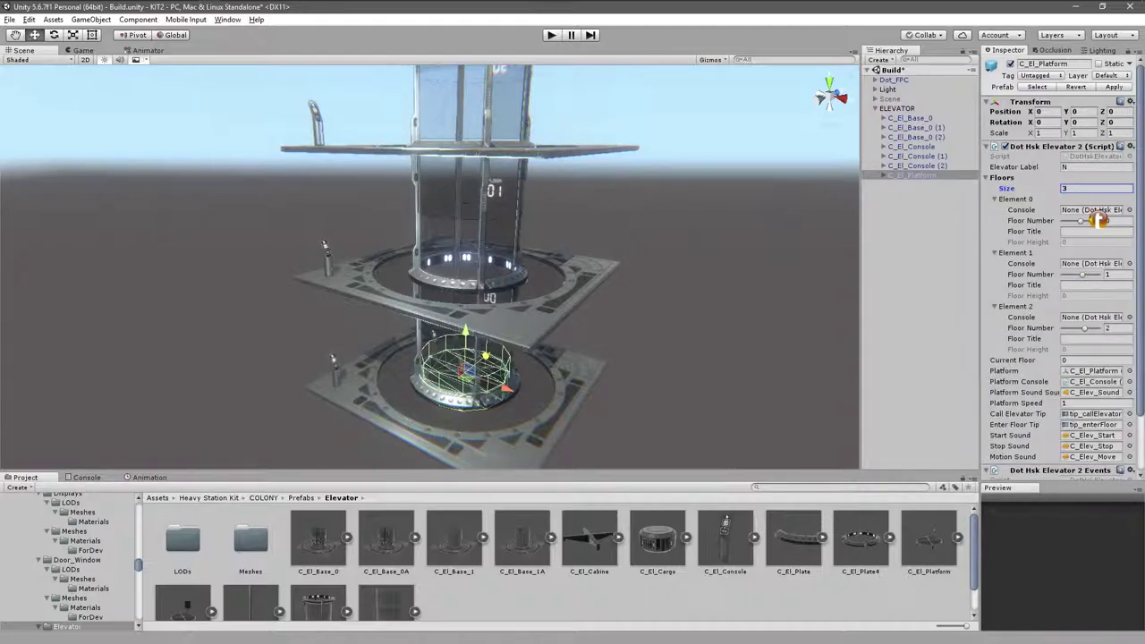
left_click(943, 148)
left_click(936, 176)
left_click_drag(921, 147, 1093, 211)
left_click_drag(935, 156, 1098, 320)
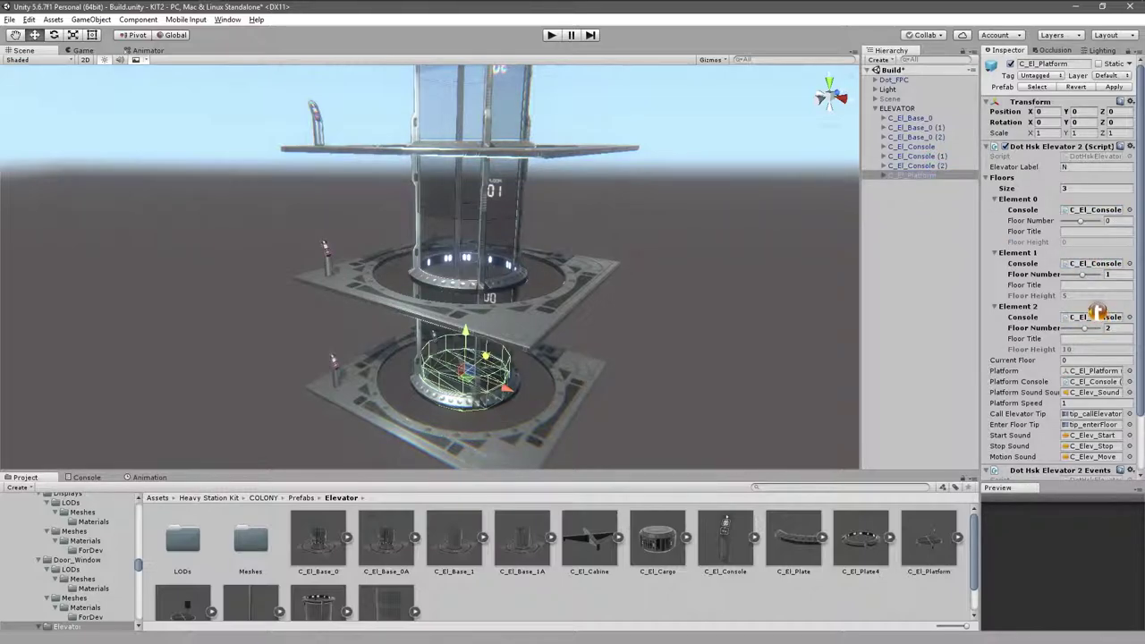
Step: Run the scene and ride the platform from its console, calling floor 2 and floor 1
left_click(551, 35)
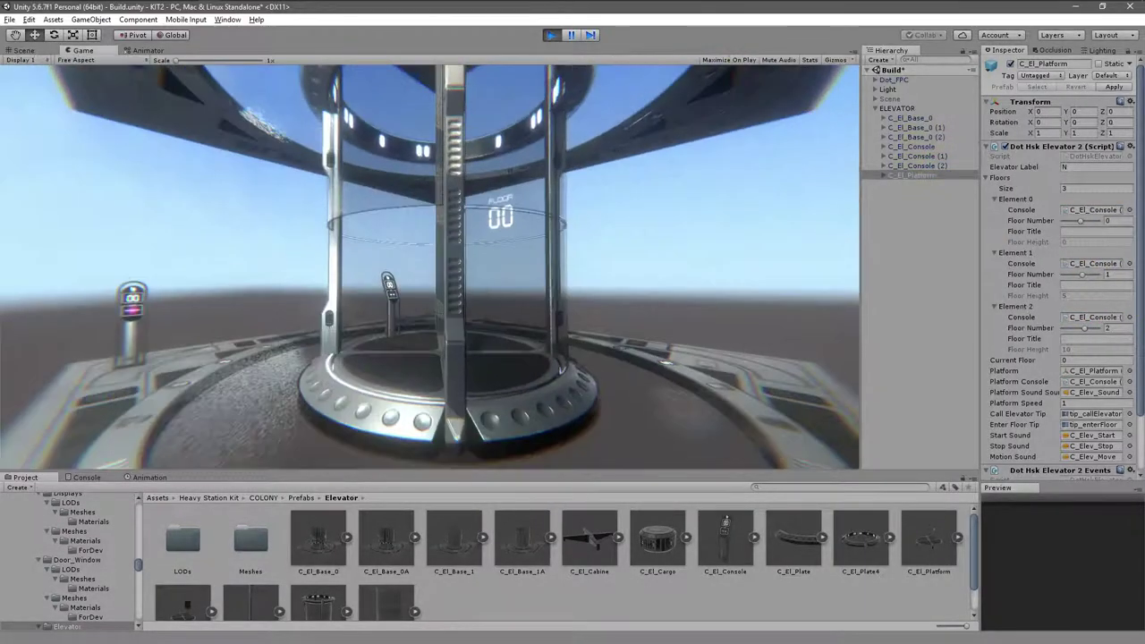
key("w")
key("2")
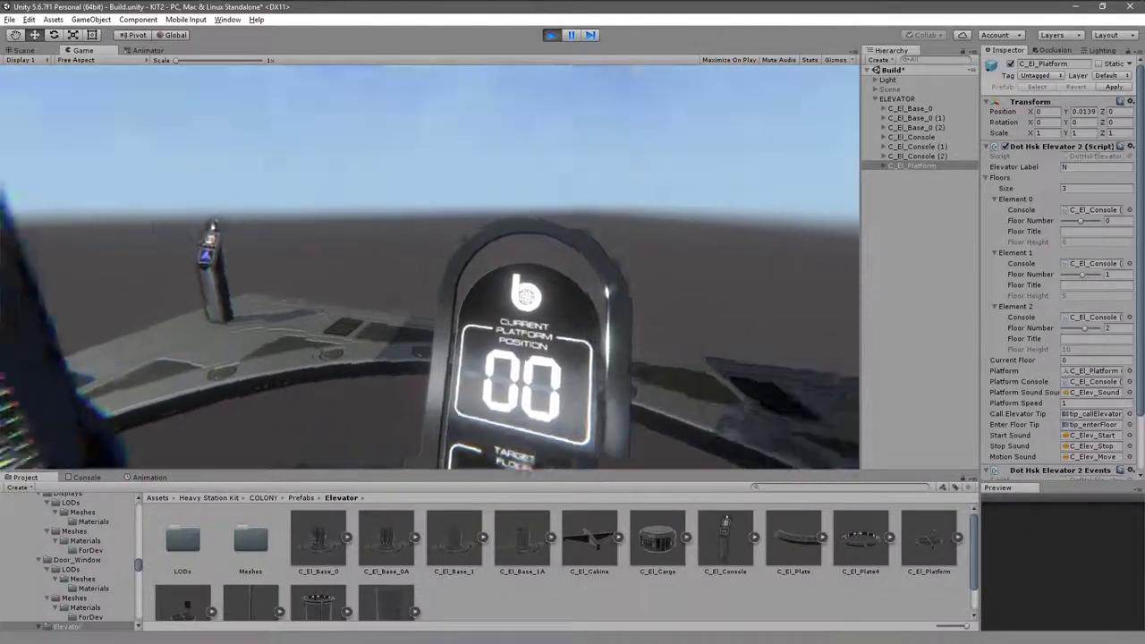
key("s")
key("e")
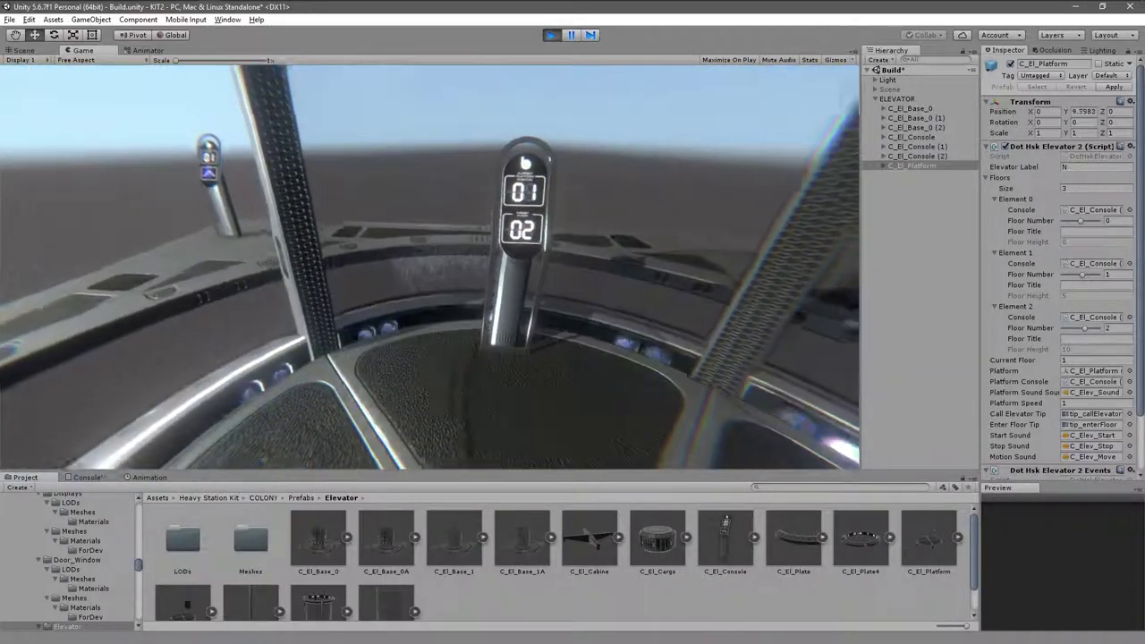
key("w")
key("1")
key("s")
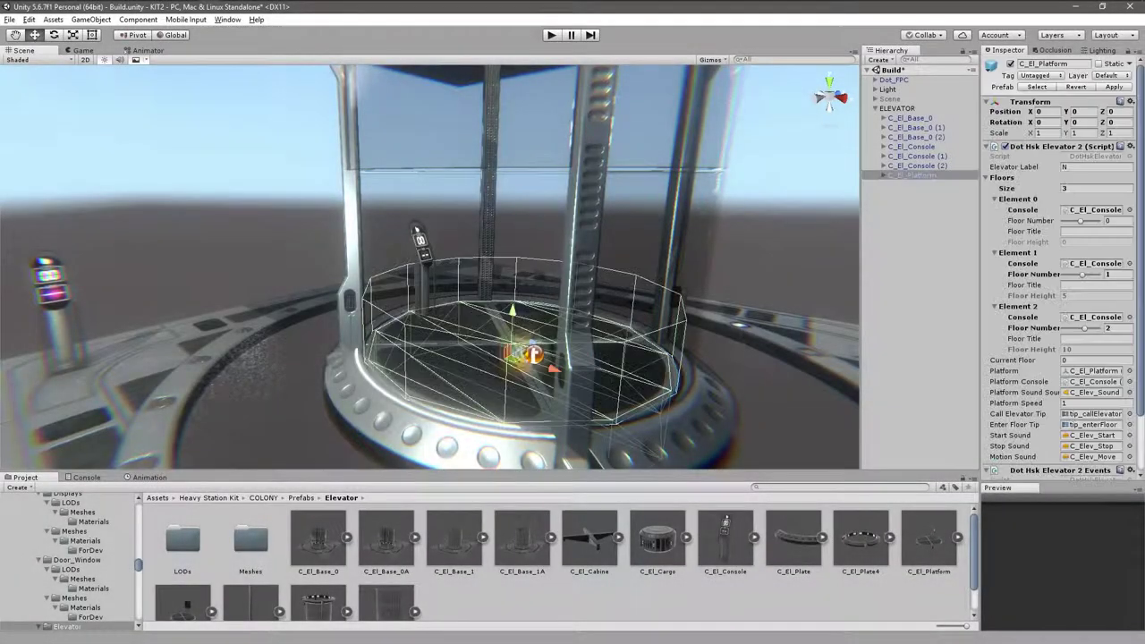
Step: Replace C_El_Platform with the C_El_Platform2 prefab as a child of ELEVATOR, with position X 0 and Z 0
key("Delete")
scroll(190, 602, "down", 1)
left_click_drag(183, 586, 485, 427)
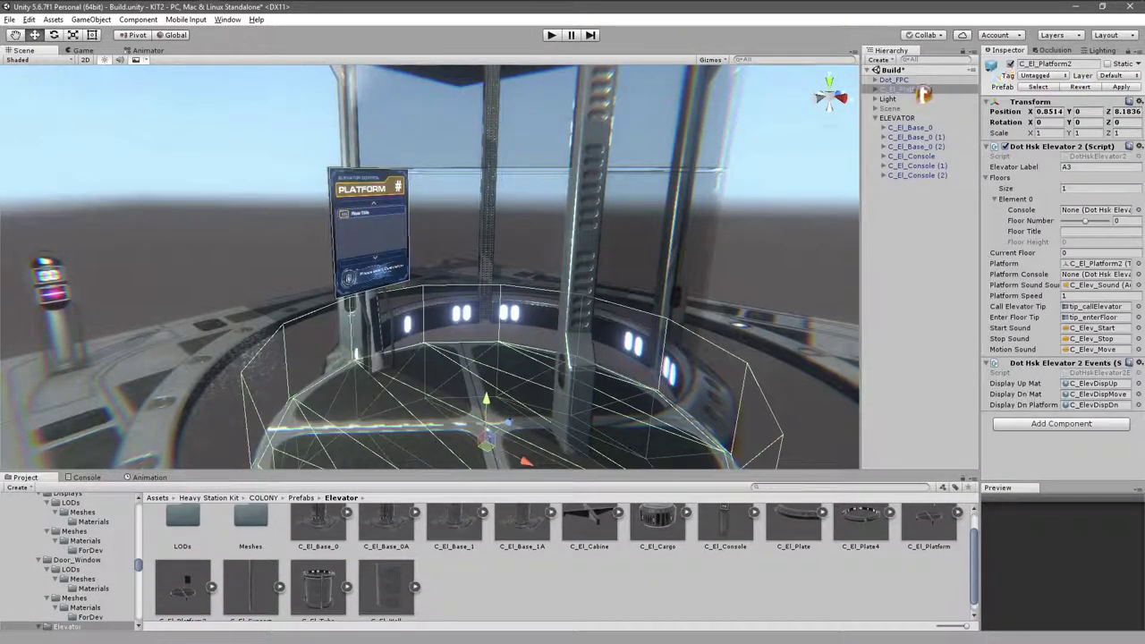
left_click(1048, 111)
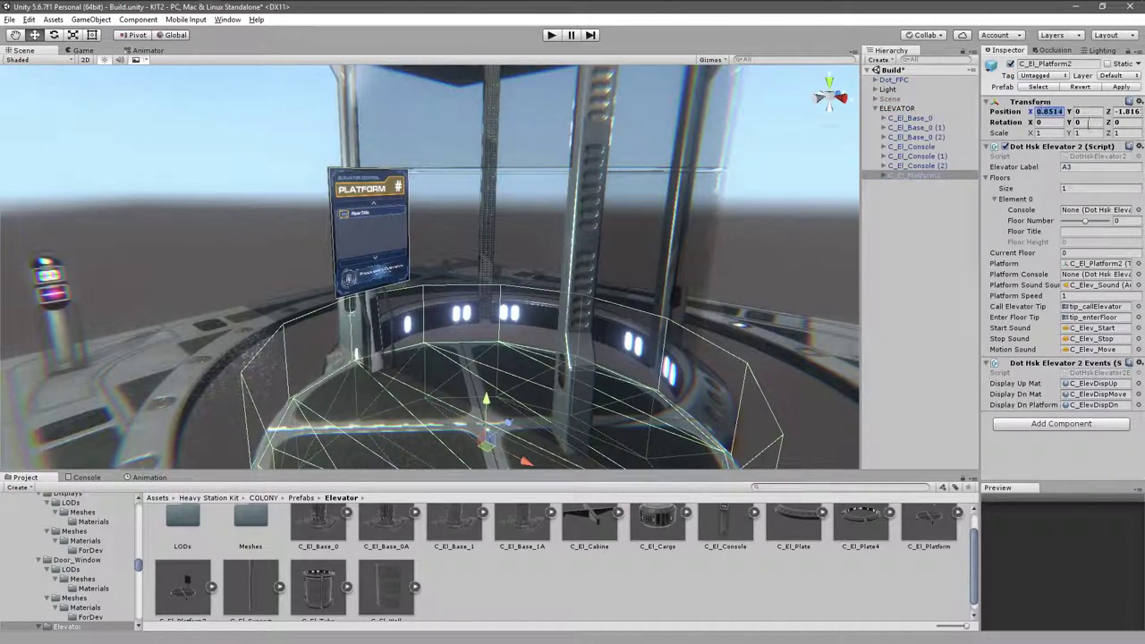
type("0")
left_click(1122, 111)
type("0")
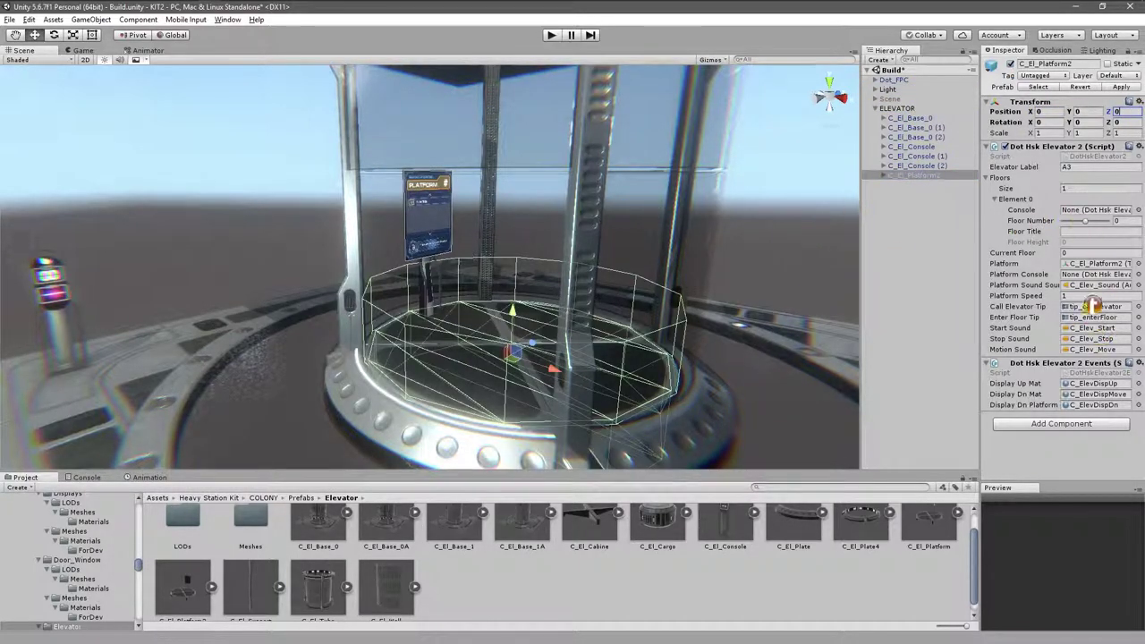
Step: Set the Floors size of C_El_Platform2 to 3 and assign C_El_Console, C_El_Console (1) and C_El_Console (2) to the three elements
left_click(1071, 188)
type("3")
key("Return")
left_click_drag(934, 147, 1093, 209)
left_click(935, 156)
left_click_drag(934, 156, 1087, 263)
left_click_drag(930, 165, 1093, 316)
Step: Set the Elevator Label to E1 and the Floor Titles of Elements 0, 1 and 2 to 0, 1 and 2
left_click(1082, 168)
type("E1")
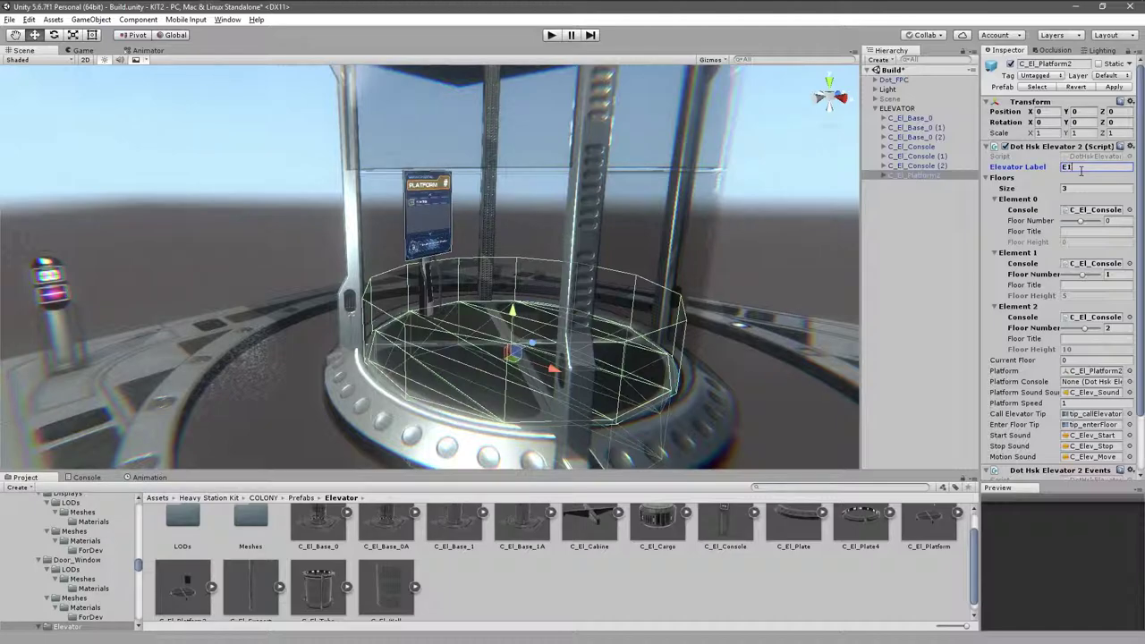
left_click(1090, 231)
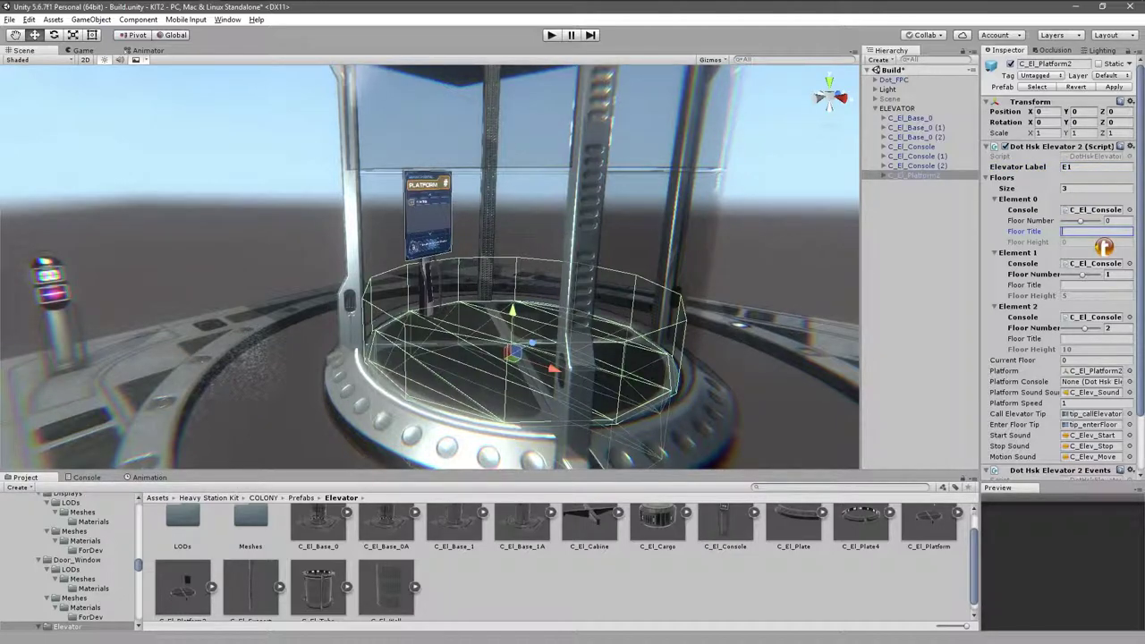
left_click(1075, 284)
type("1")
left_click(1079, 338)
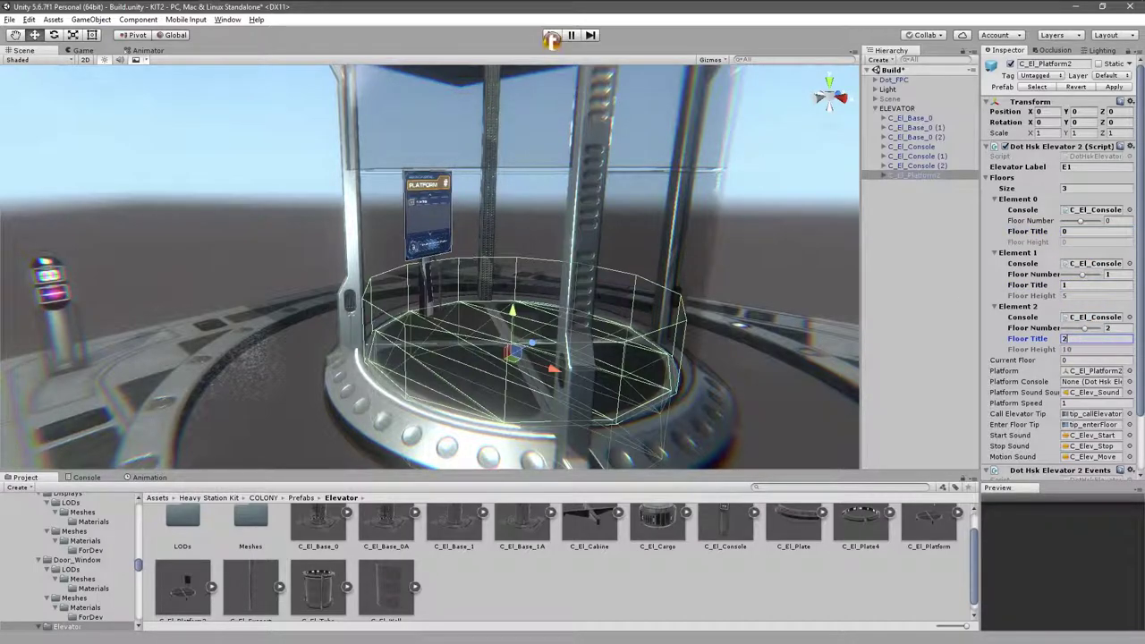
Step: Run the scene and ride to floors 1 and 2 using the platform's touch control panel
left_click(551, 35)
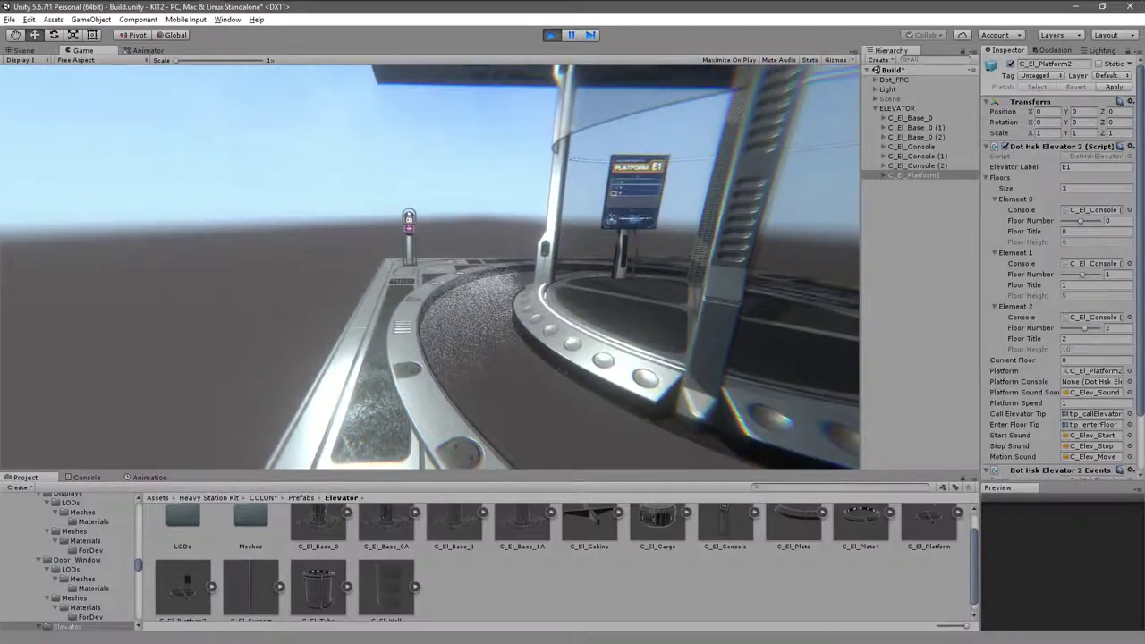
key("w")
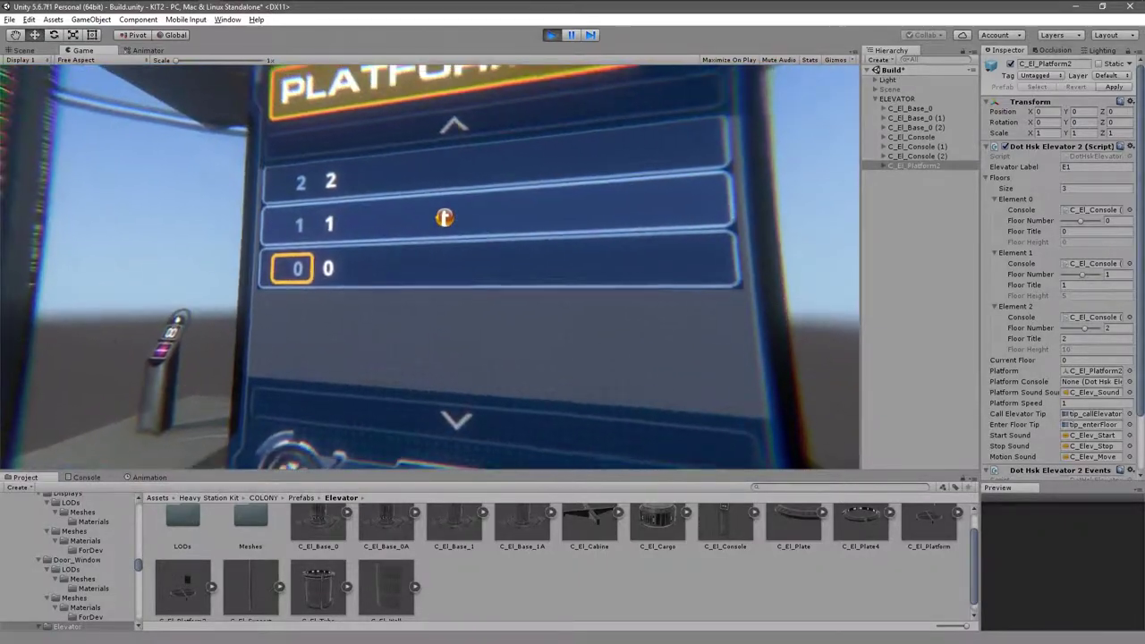
left_click(444, 218)
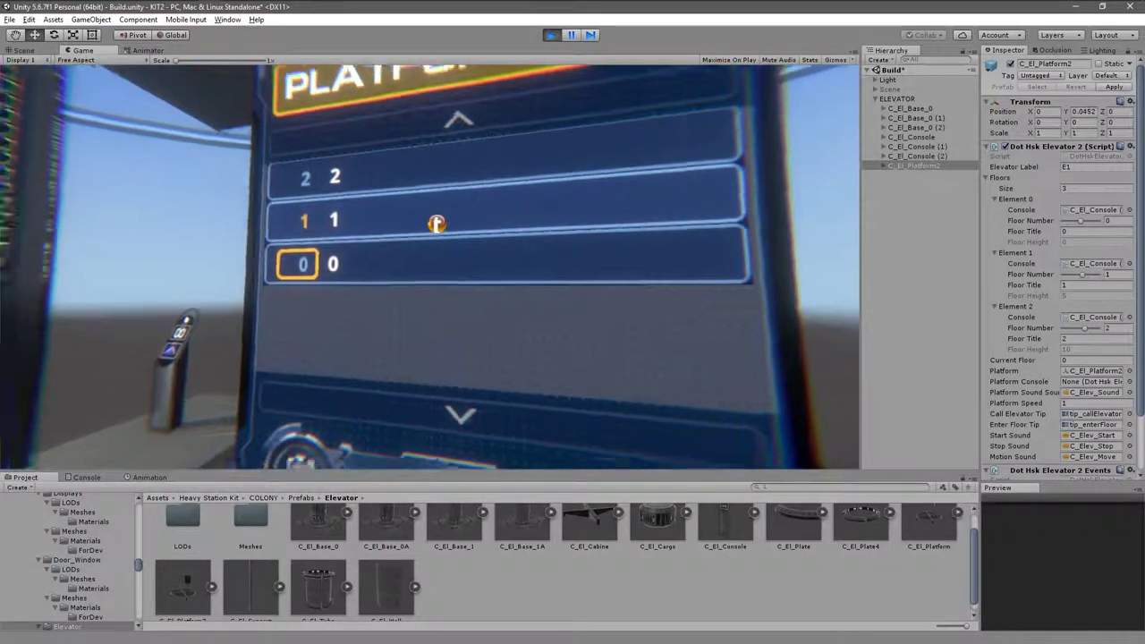
key("s")
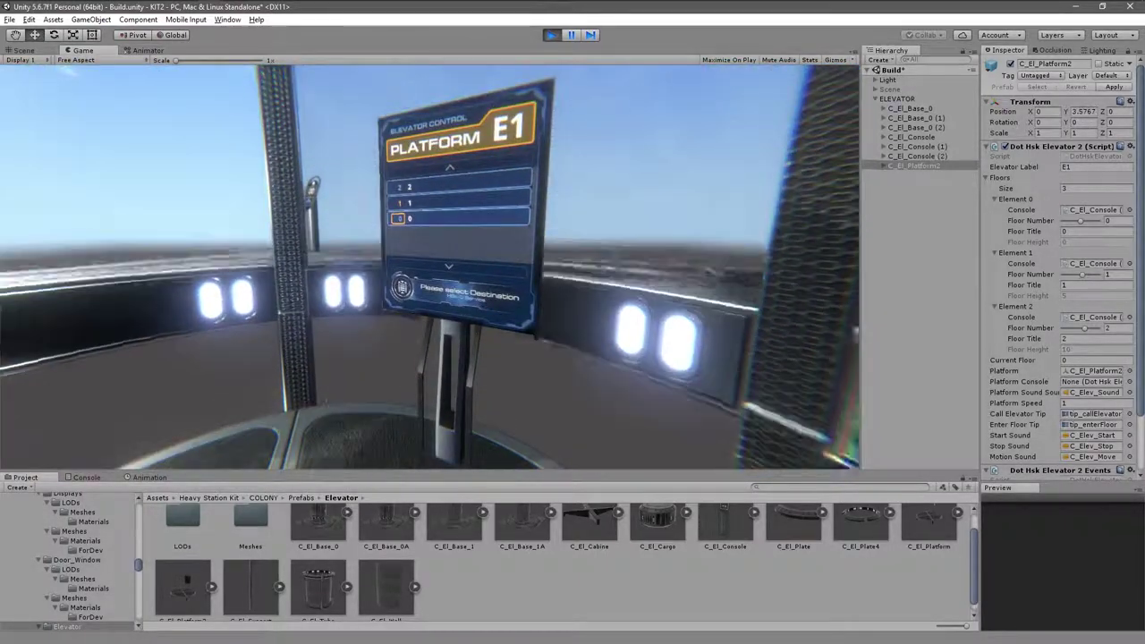
key("w")
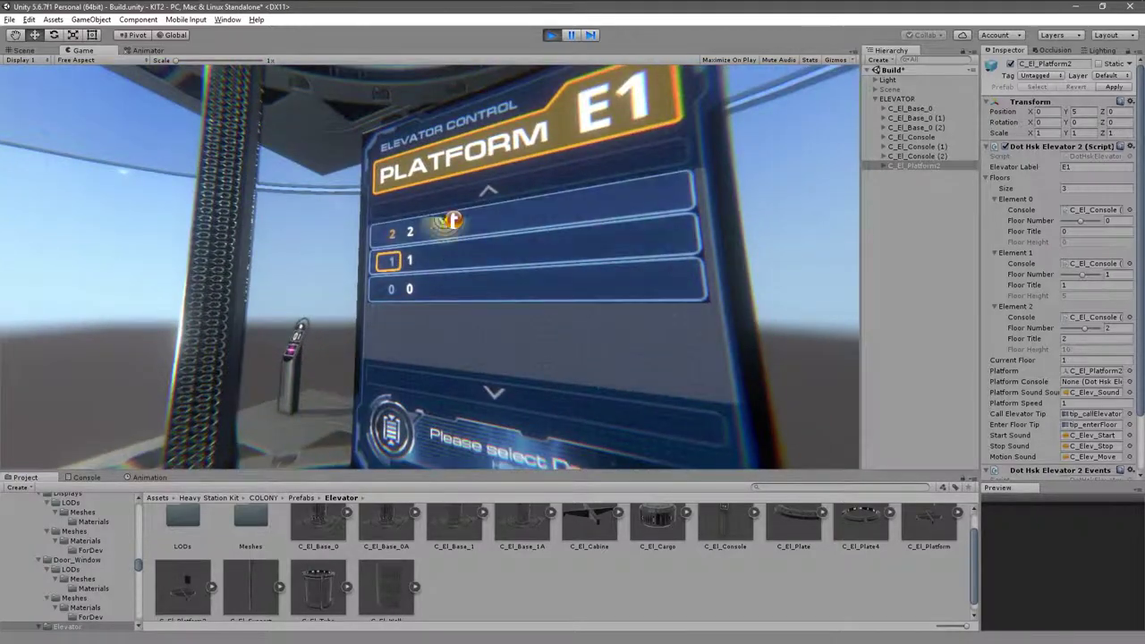
key("s")
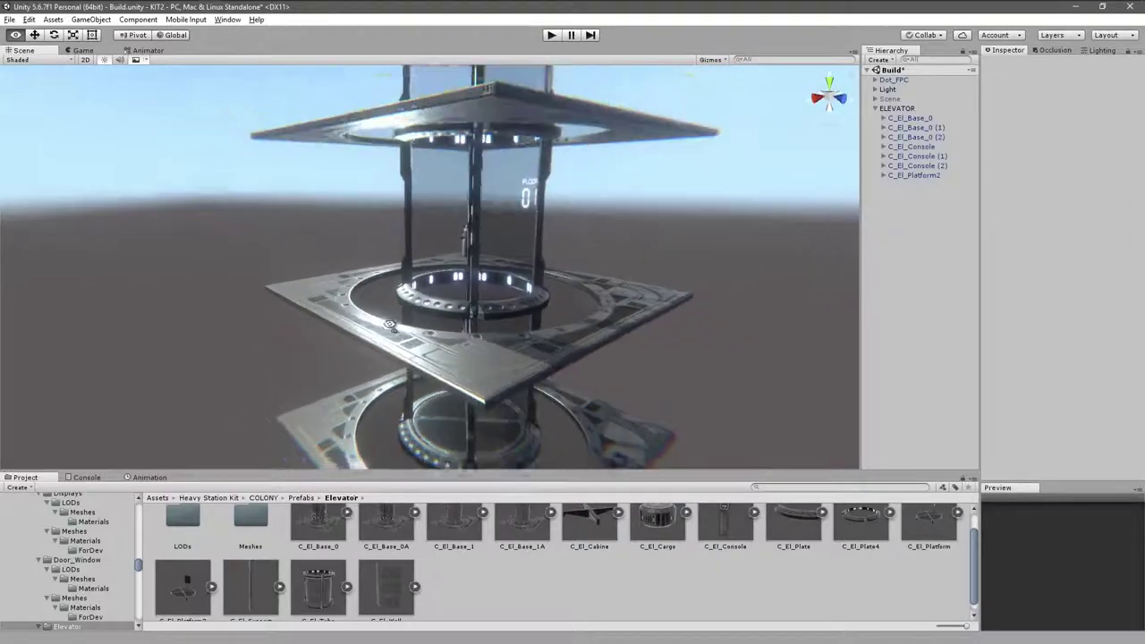
Step: Activate the hidden Scene object so the colony environment surrounds the elevator
left_click(894, 98)
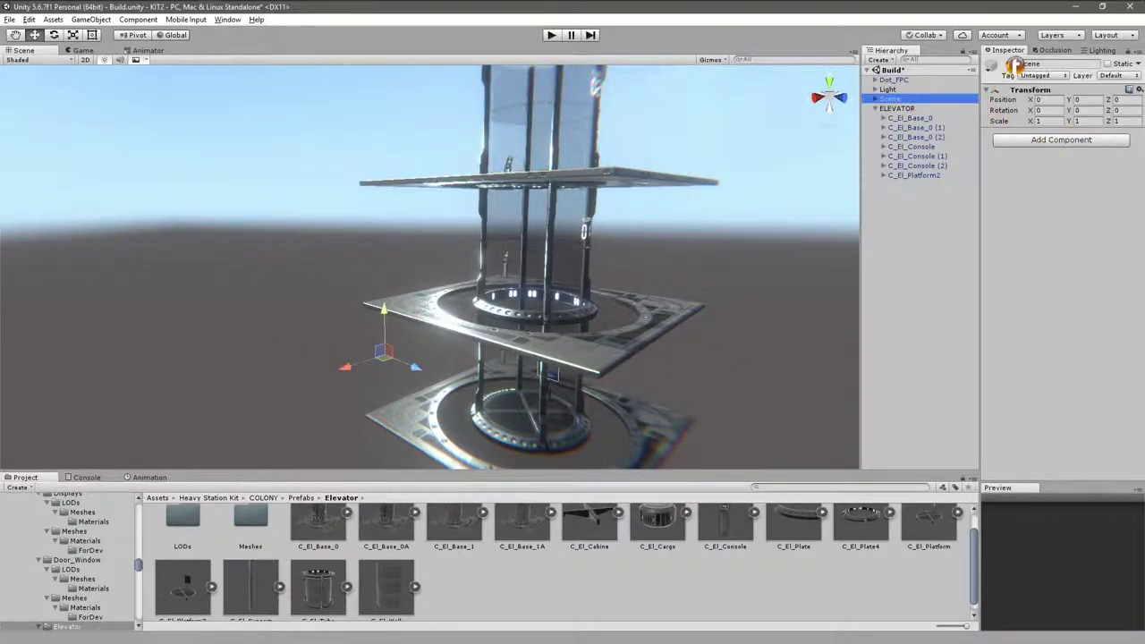
left_click(1020, 60)
left_click(880, 313)
right_click_drag(640, 309, 699, 306)
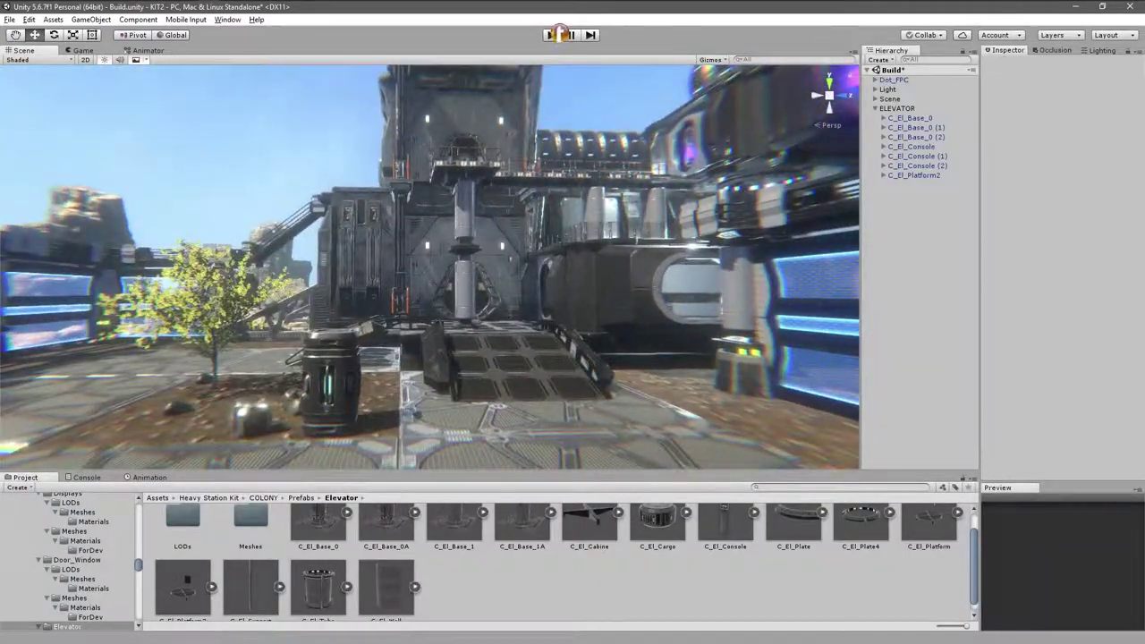
Step: Walk through the colony in play mode to test the elevator up to floor 2, and stop the run
left_click(553, 34)
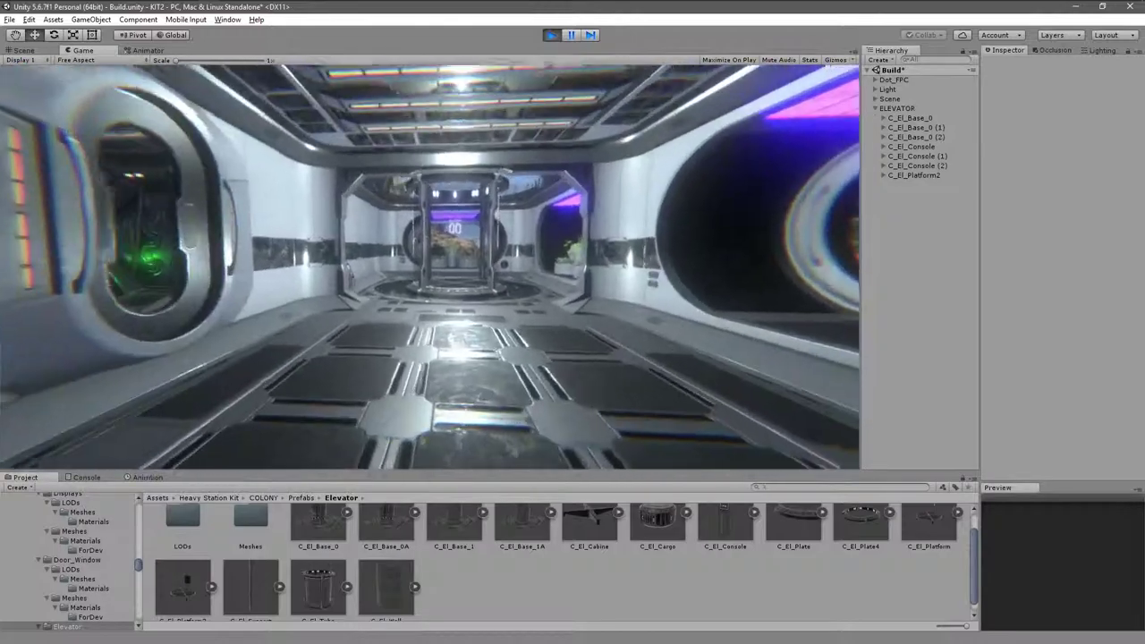
key("w")
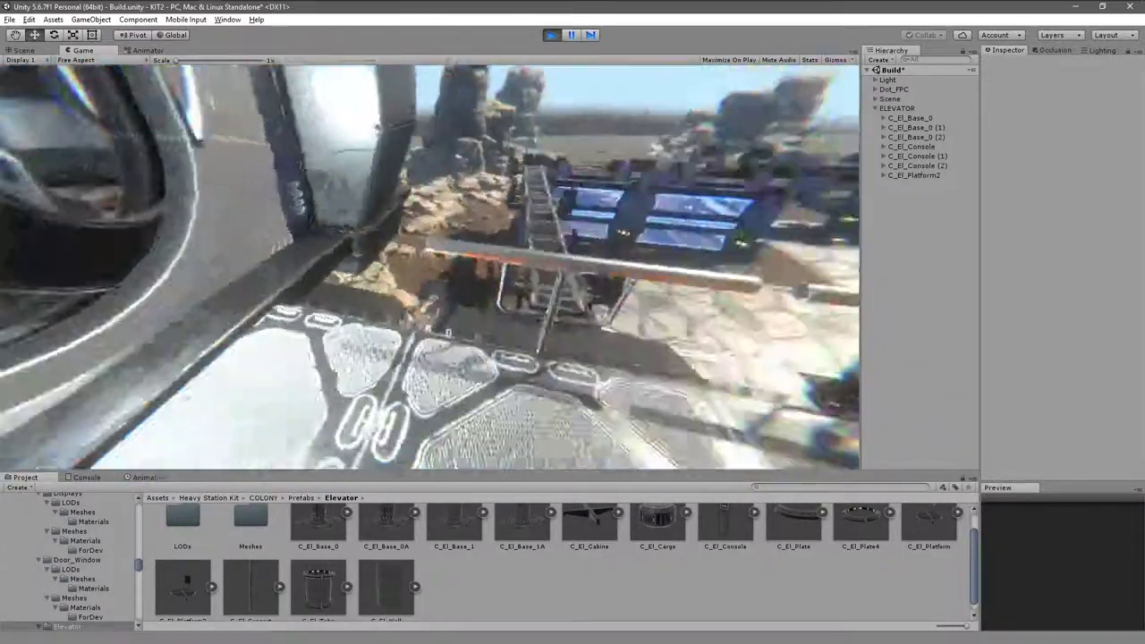
key("w")
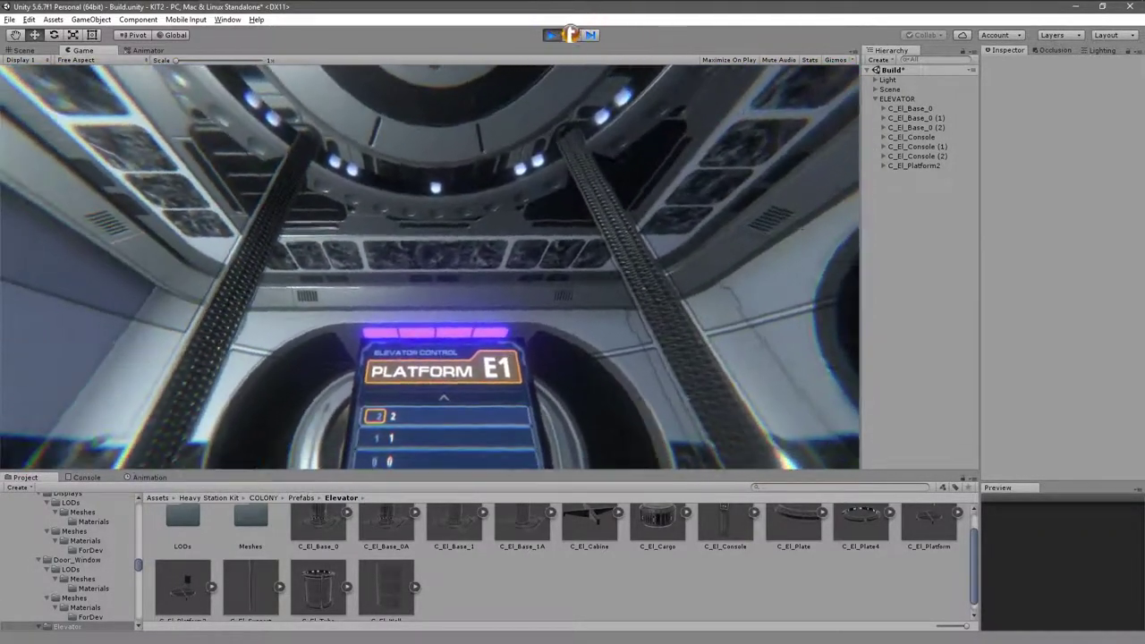
left_click(553, 35)
Step: Delete the middle floor's C_El_Console (1) and C_El_Base_0 (1)
right_click_drag(641, 241, 439, 274)
key("w")
key("w")
left_click(421, 277)
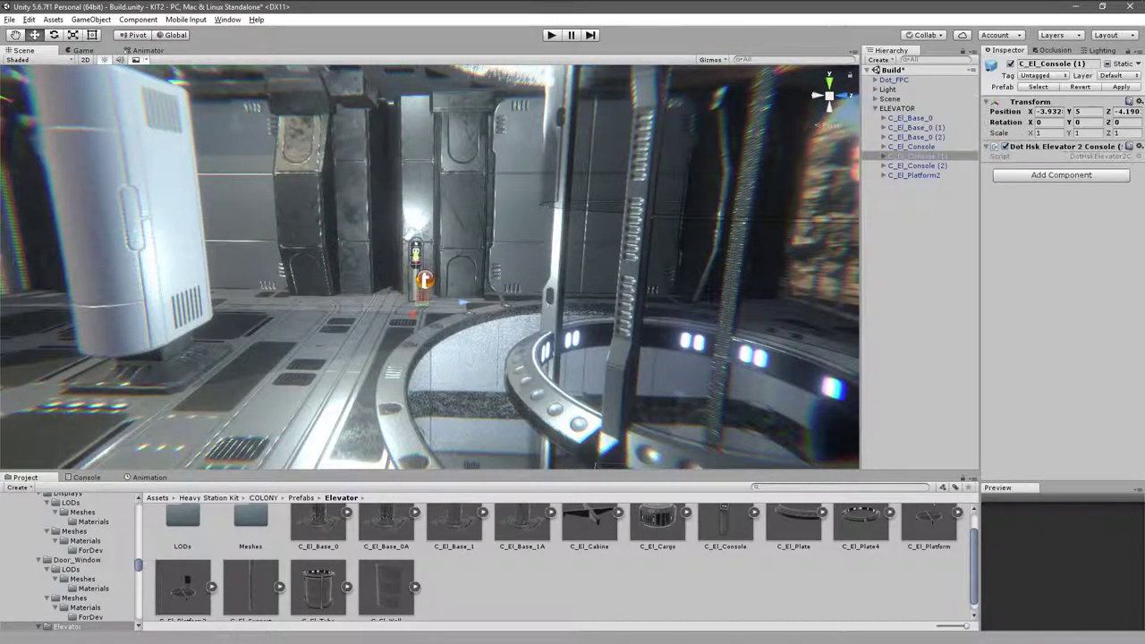
left_click(916, 155)
key("Delete")
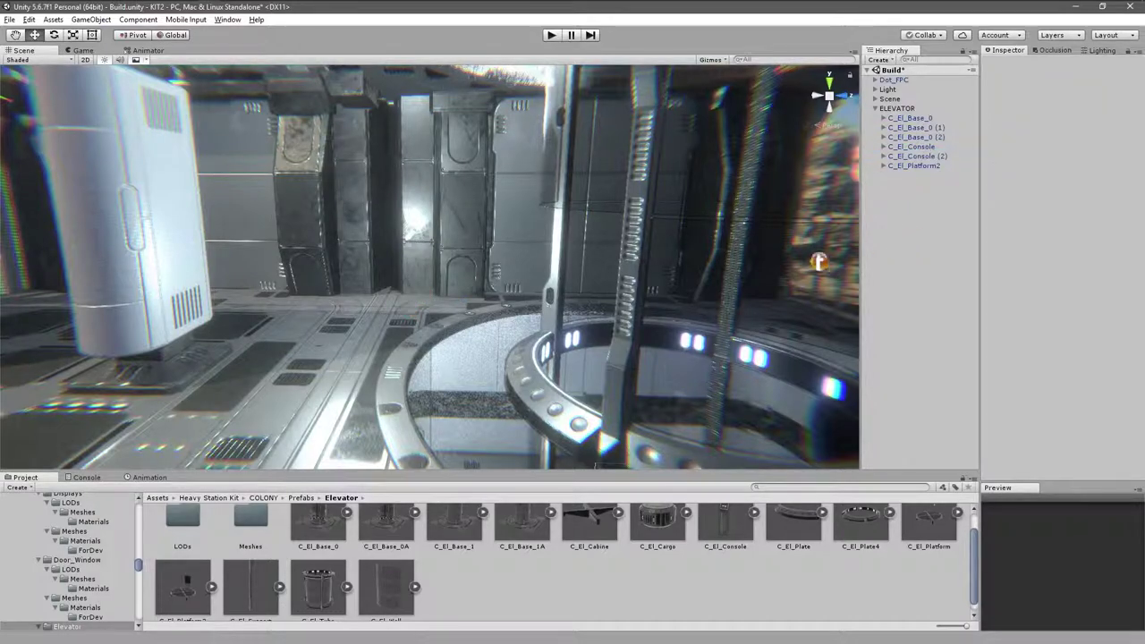
left_click(726, 381)
key("Delete")
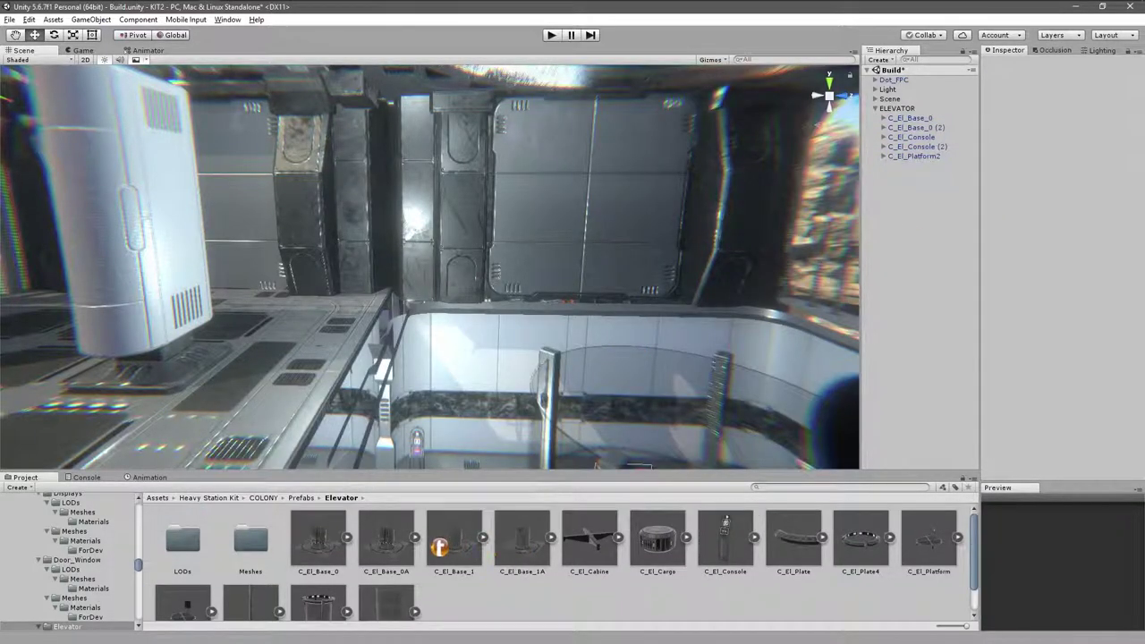
Step: Add the C_El_Base_0A prefab on the middle floor as a child of ELEVATOR, positioned at X 0, Y 5, Z 0
left_click(387, 536)
left_click_drag(389, 543, 690, 383)
left_click_drag(903, 89, 934, 134)
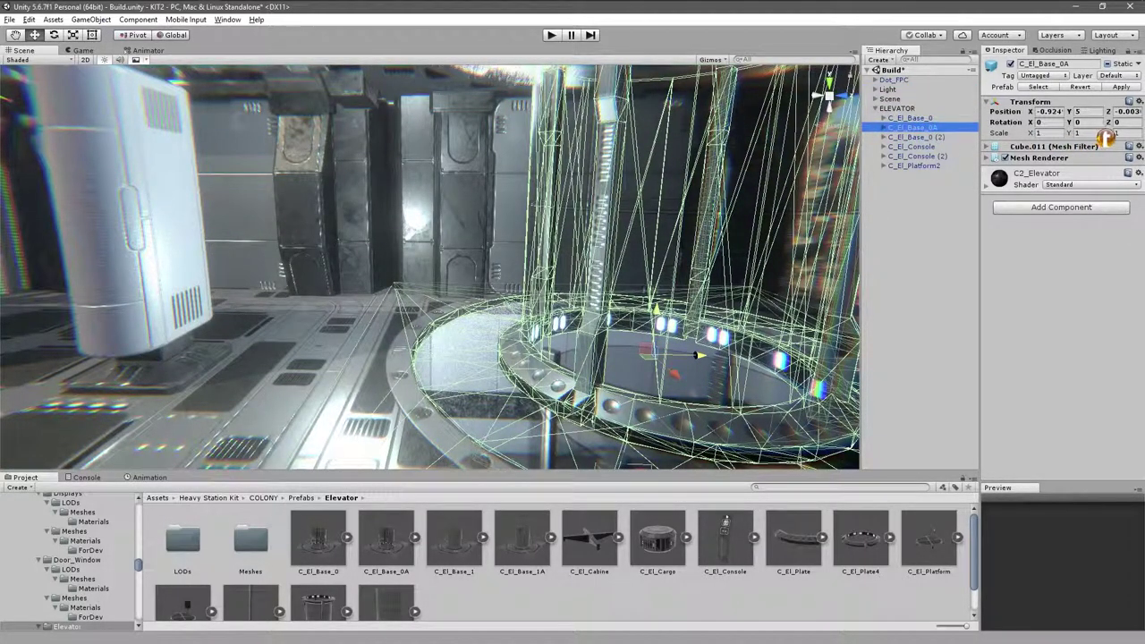
left_click(1121, 111)
type("0")
left_click(1048, 111)
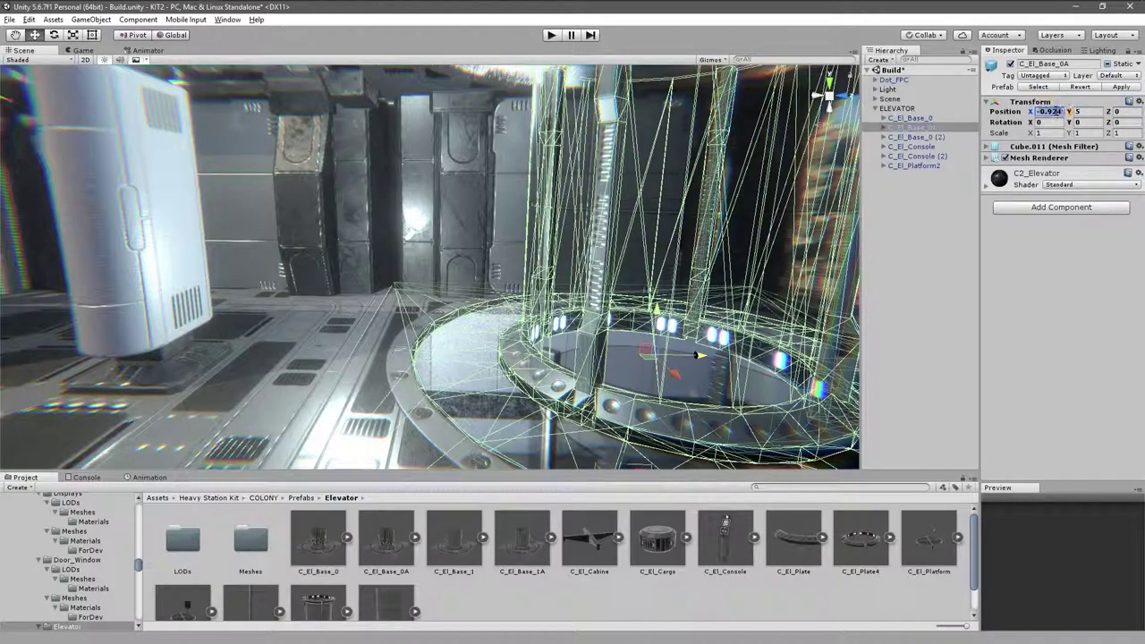
type("0")
Step: Reduce the Floors size of C_El_Platform2 to 2, assign C_El_Console (2) to Element 1 and set its Floor Title to 2
right_click_drag(633, 313, 703, 282)
double_click(921, 166)
right_click_drag(716, 243, 841, 249)
left_click(1089, 189)
type("2")
key("Return")
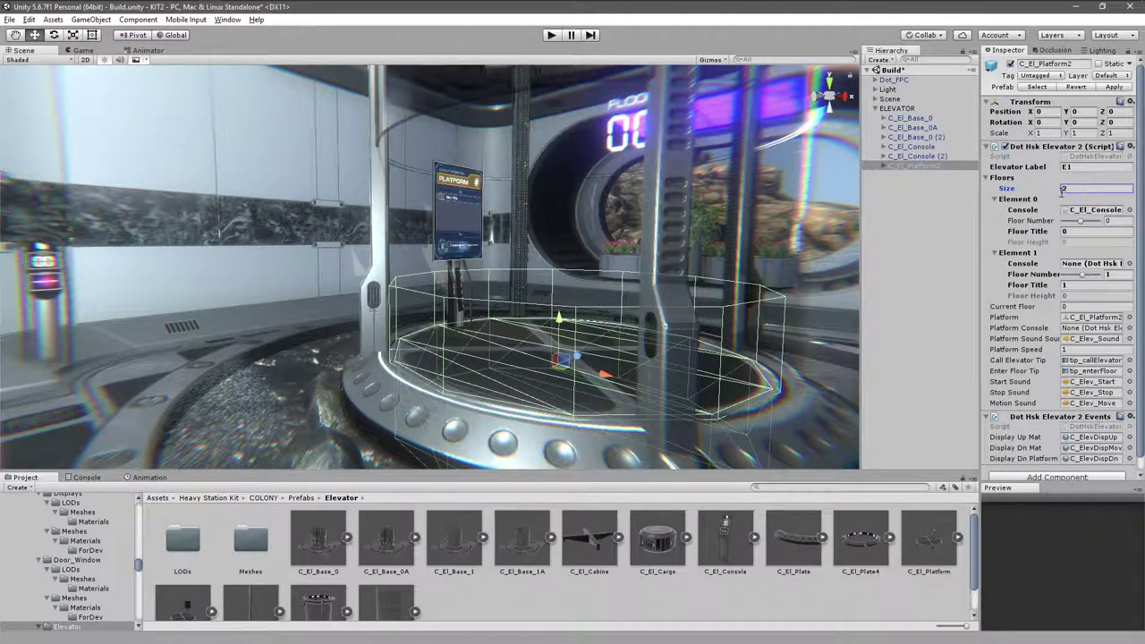
left_click_drag(1095, 214, 1092, 211)
left_click_drag(1089, 258, 1095, 263)
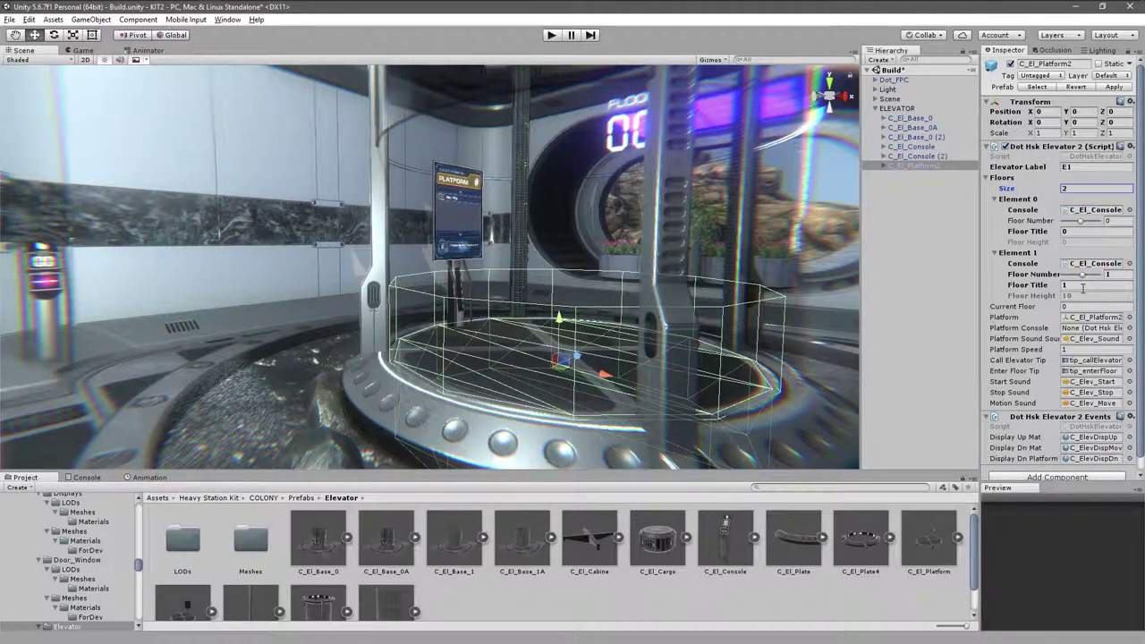
left_click(1086, 286)
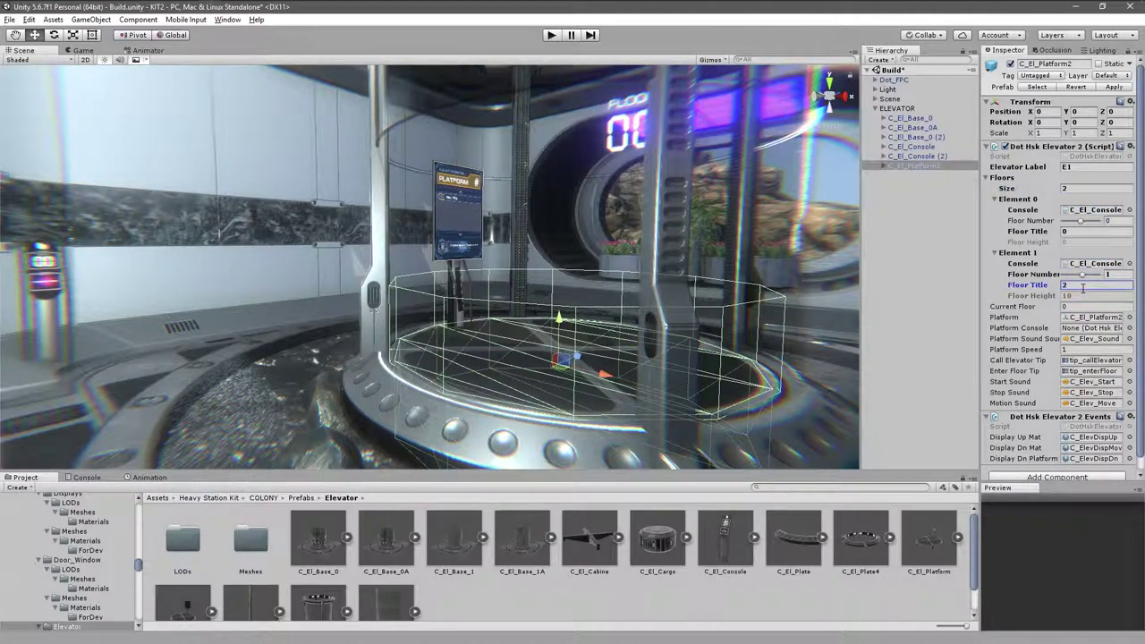
Step: Run the scene and send the platform to floor 2 from its control panel to test the two-stop elevator
left_click(561, 35)
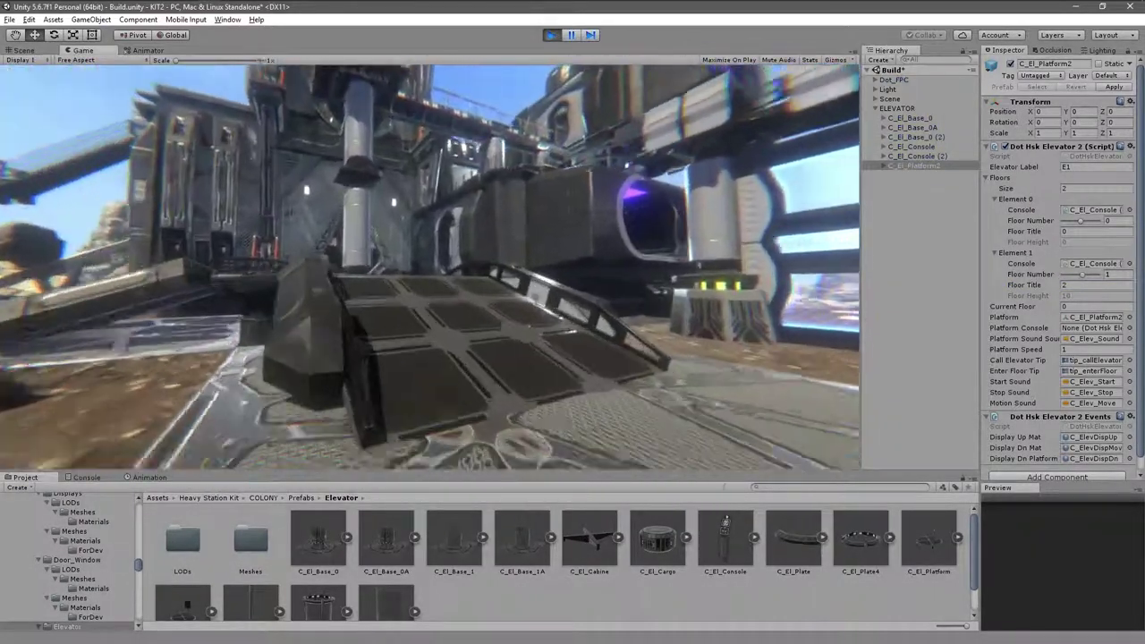
key("w")
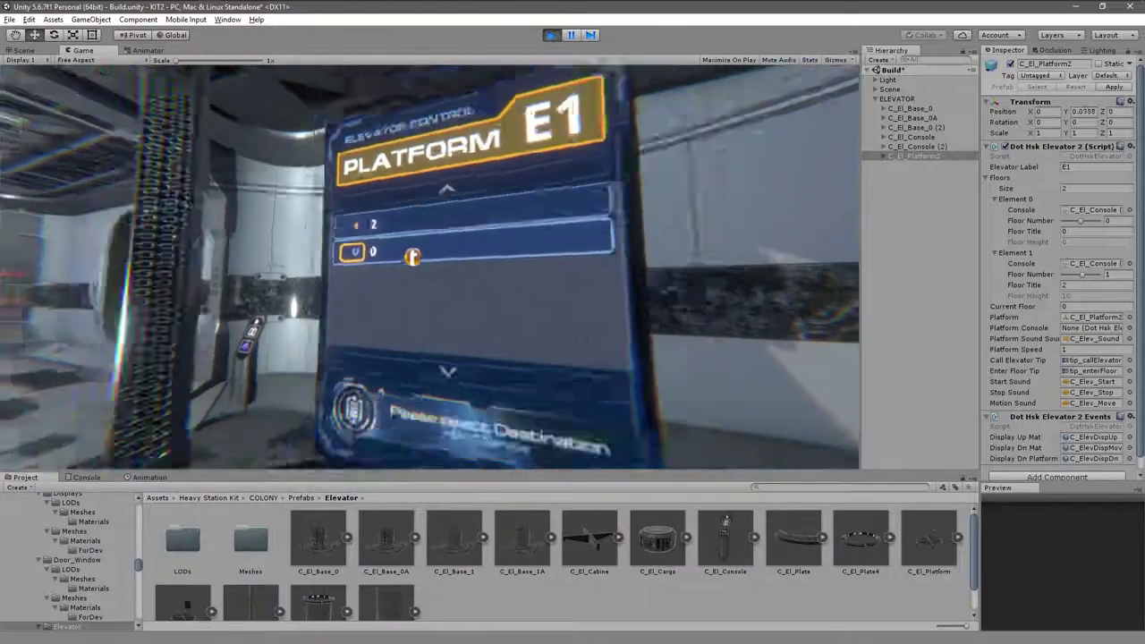